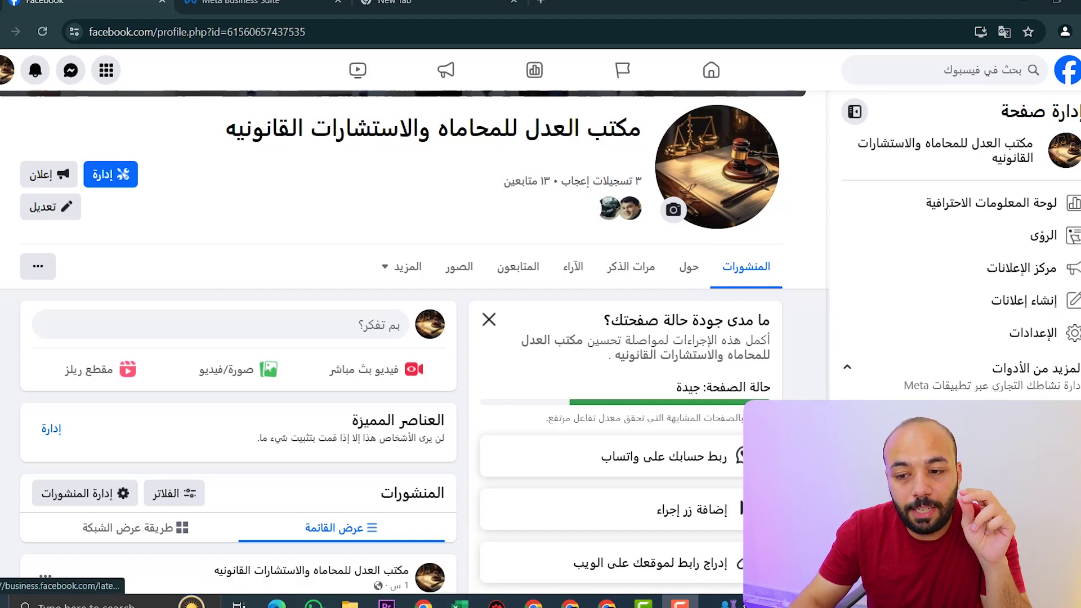
Switch to Meta Business Suite from the law office's Facebook page and start creating a business portfolio
click(951, 415)
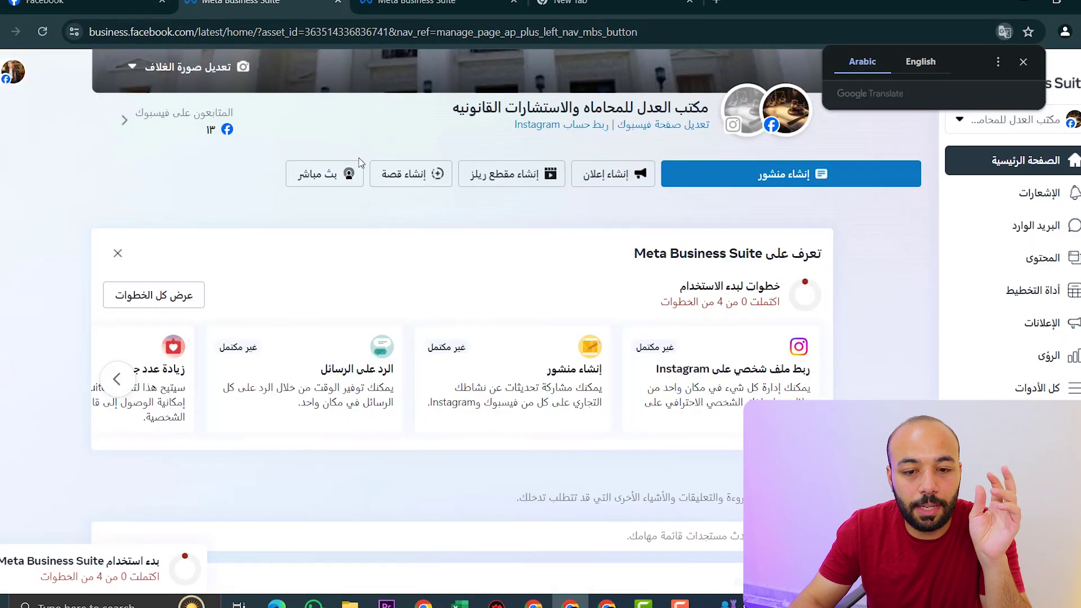
click(1022, 62)
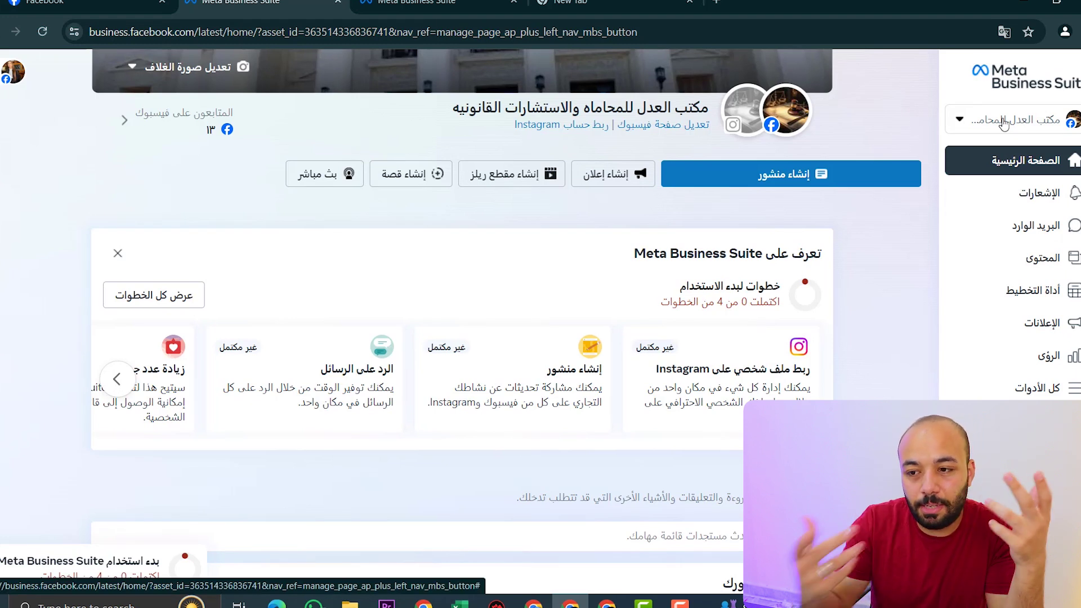
click(1003, 121)
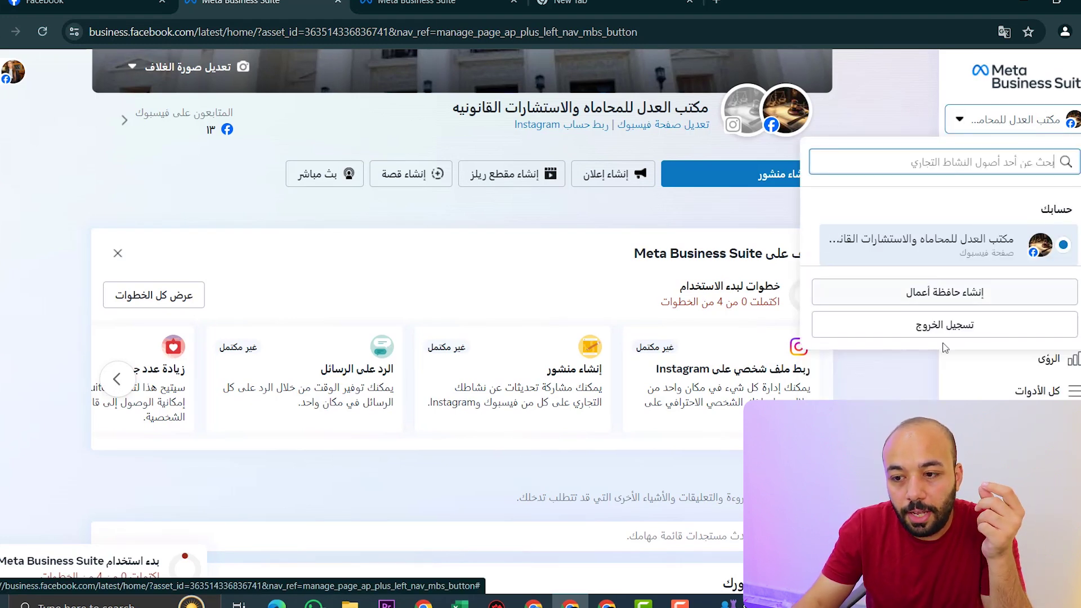
click(992, 294)
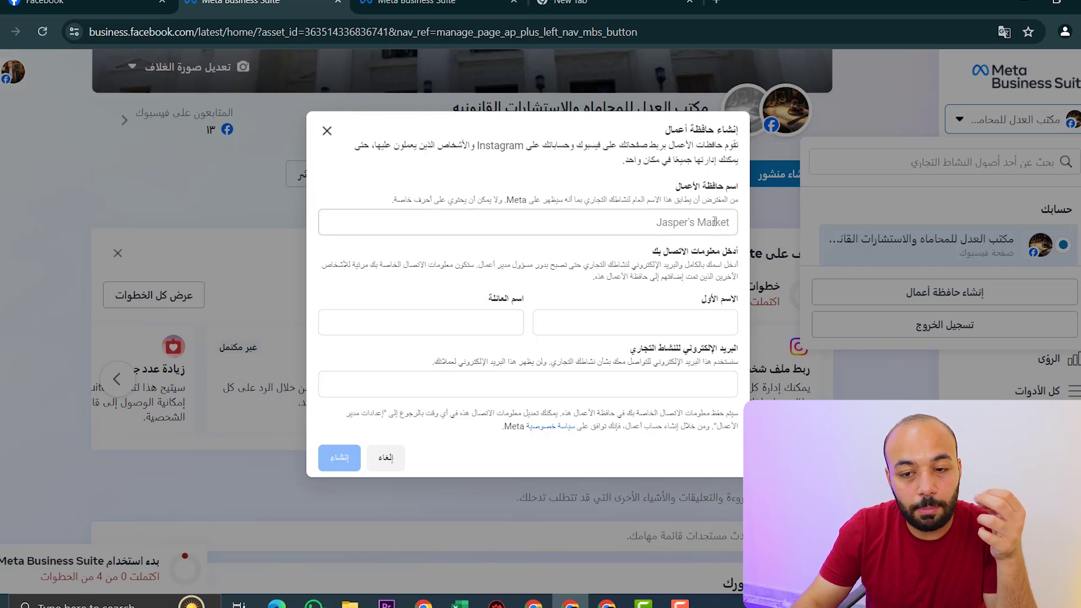
Name the portfolio "Lawyer consultant", fill in the contact's first name, last name and business e-mail, and submit the form
click(702, 228)
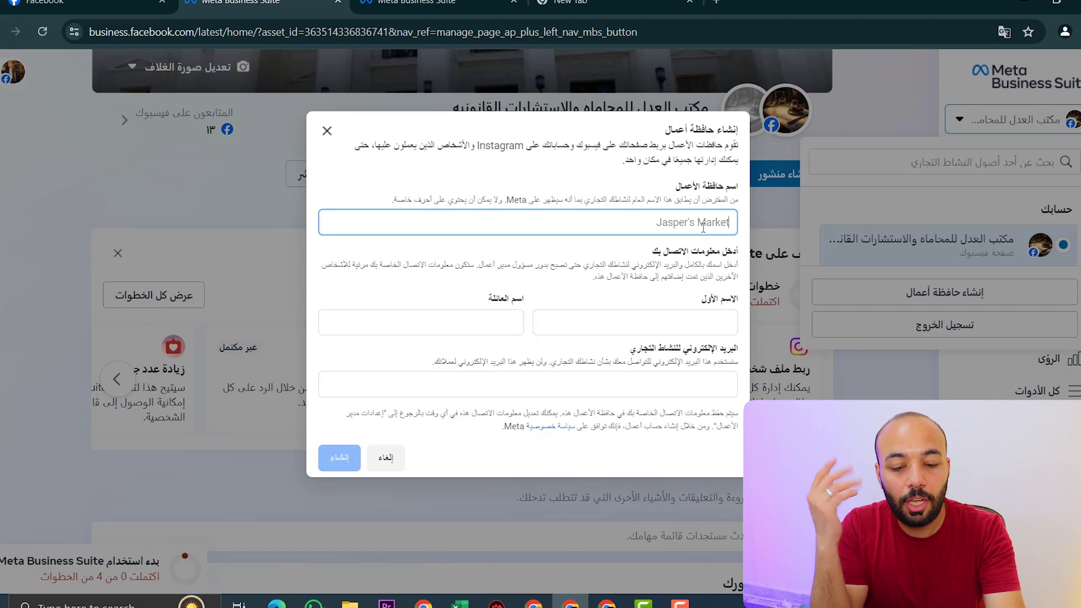
text(Lawyer consultant)
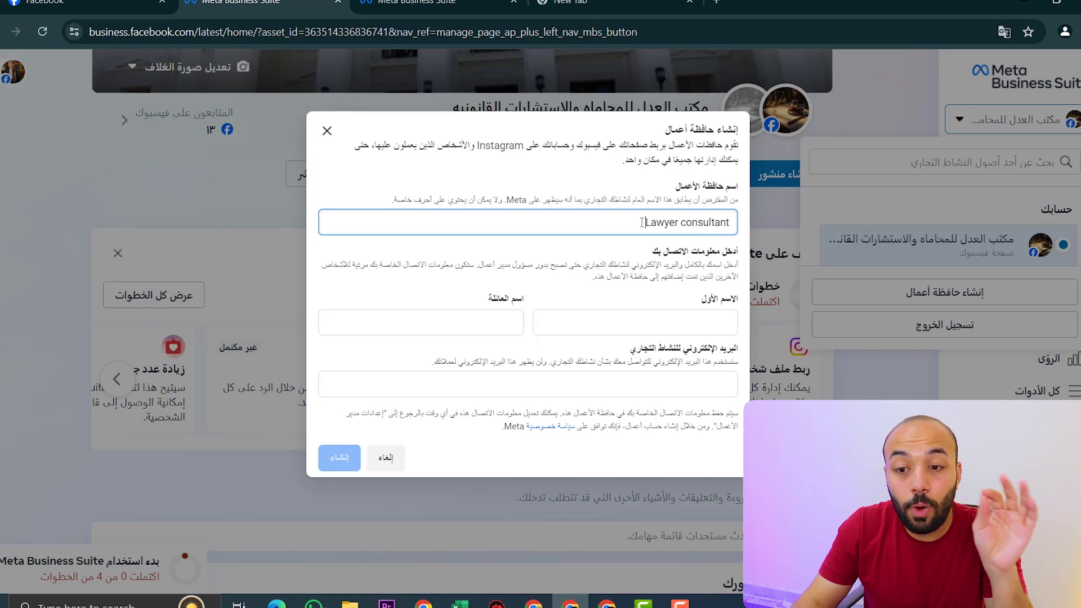
drag(645, 223, 650, 224)
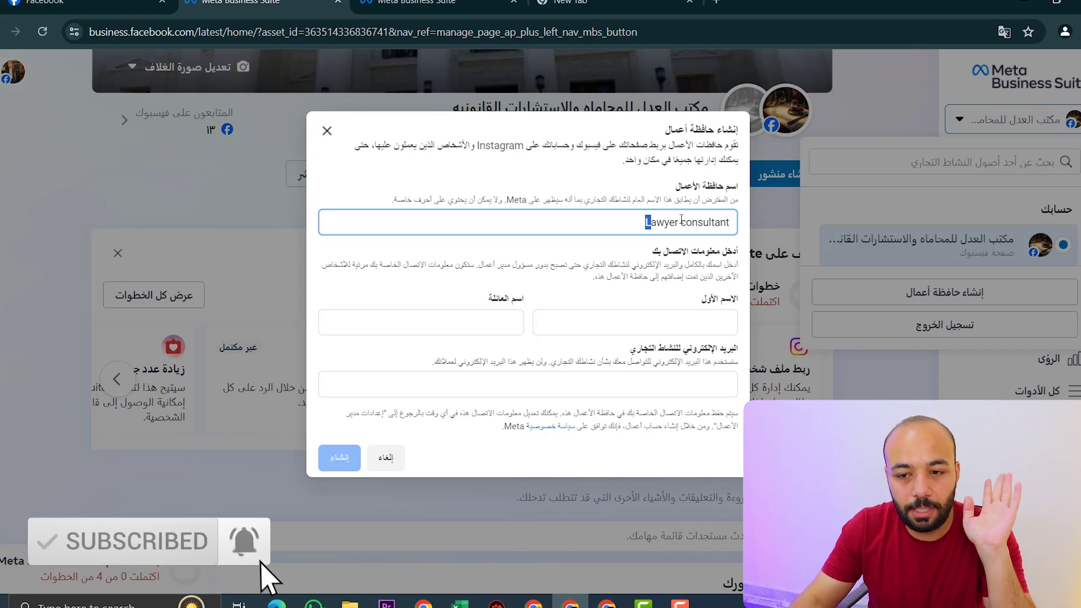
click(720, 322)
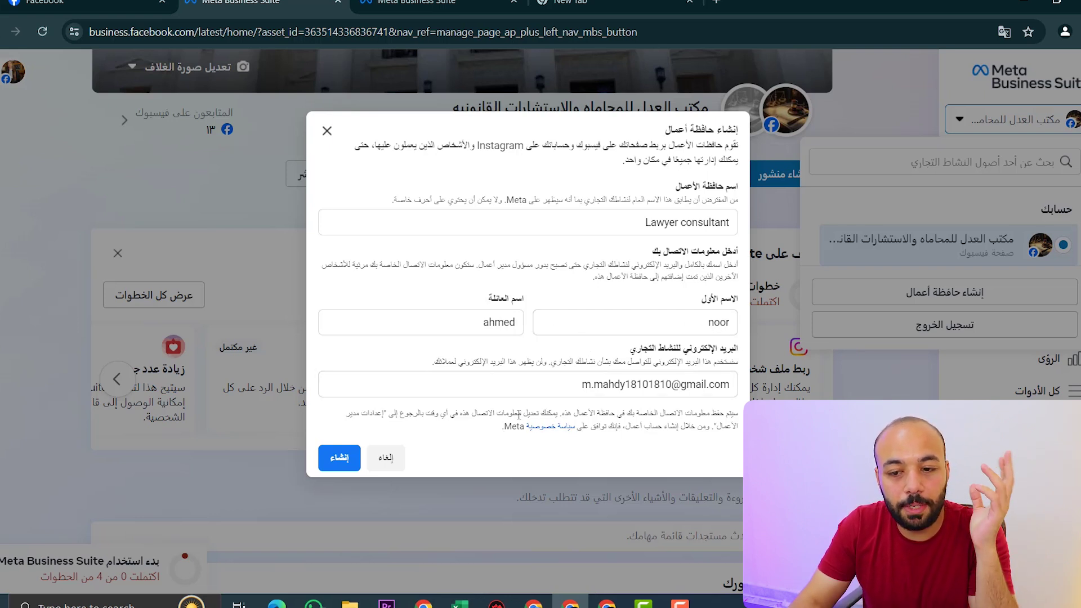
click(344, 461)
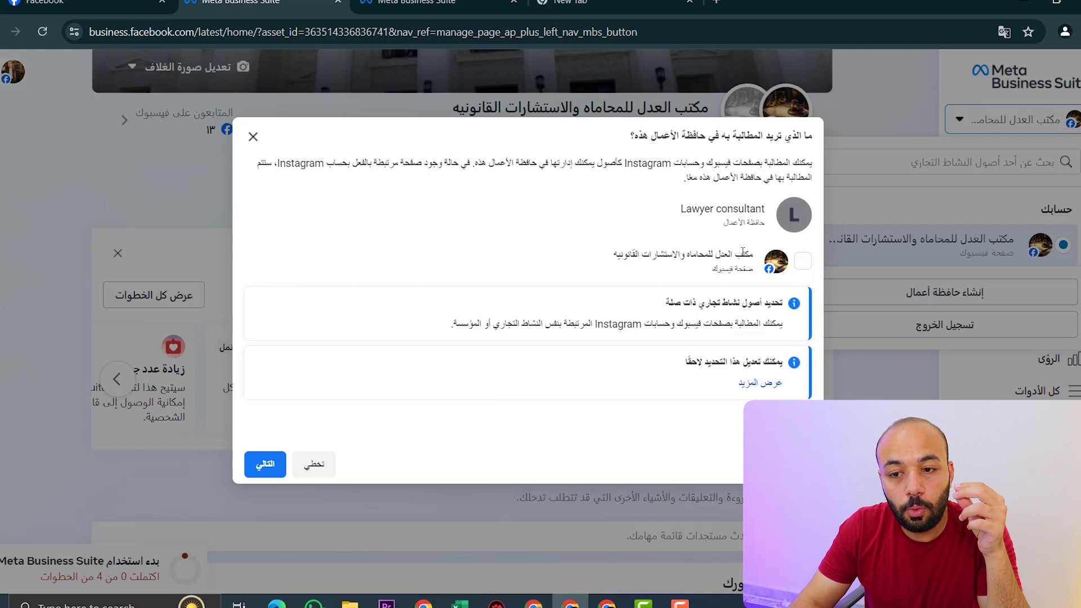
Claim the law office's Facebook page for the portfolio and confirm its creation without adding other people
click(802, 261)
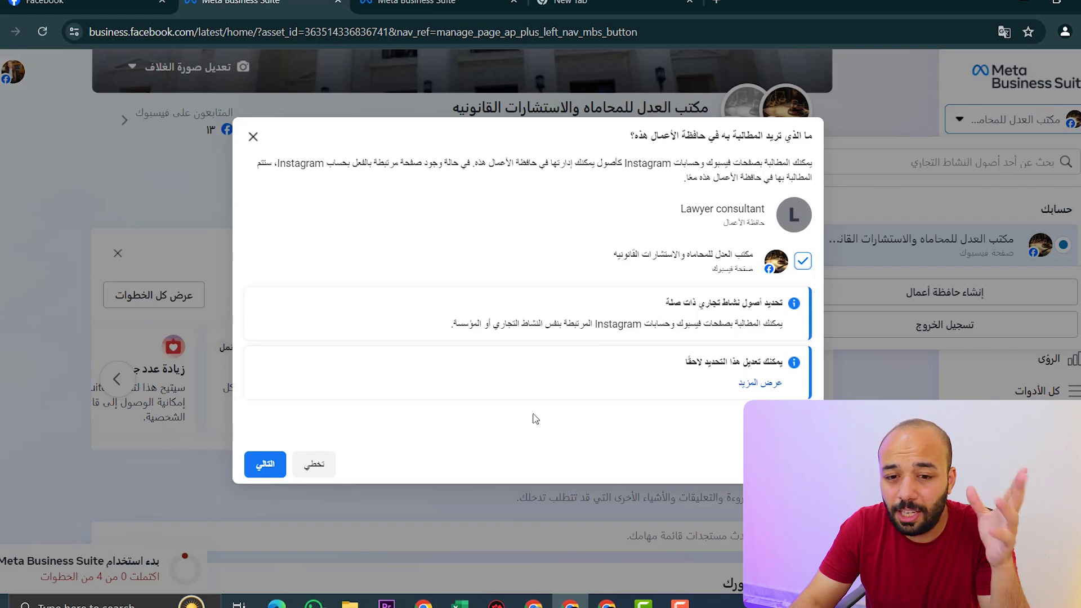
click(268, 465)
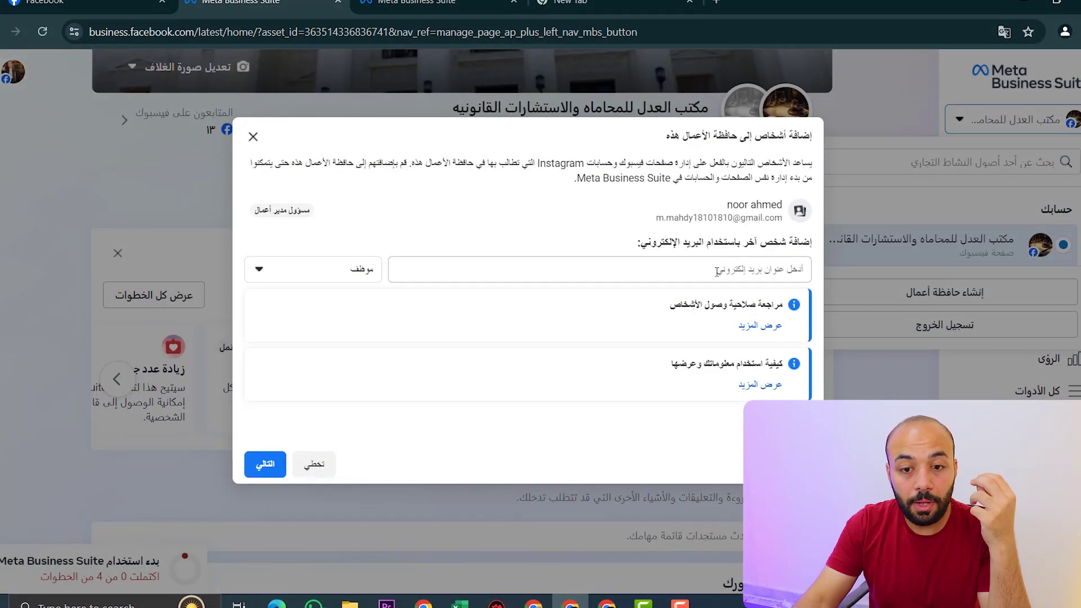
click(324, 270)
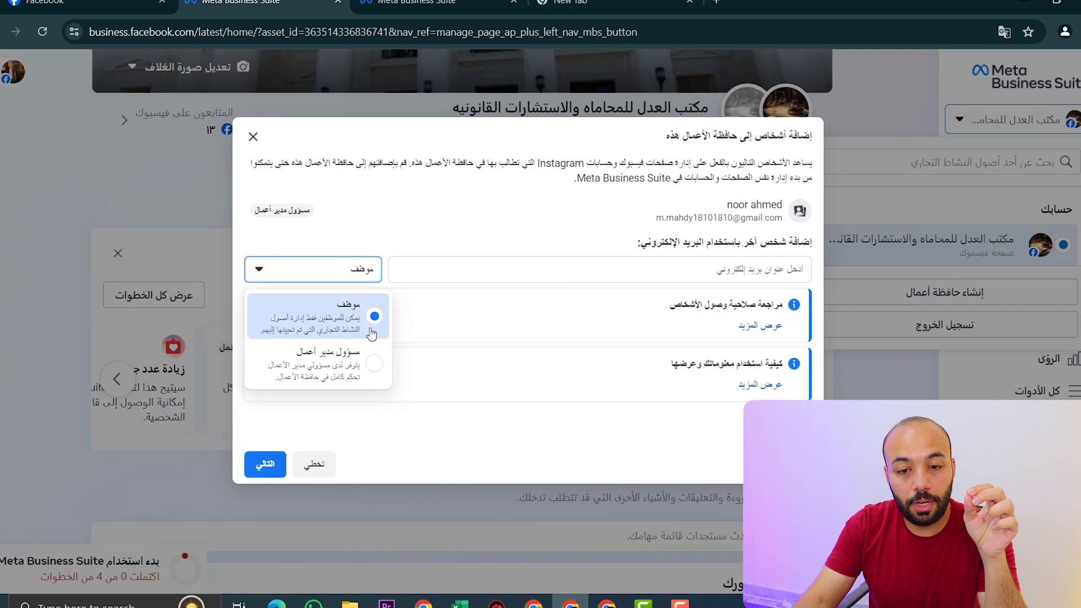
click(418, 222)
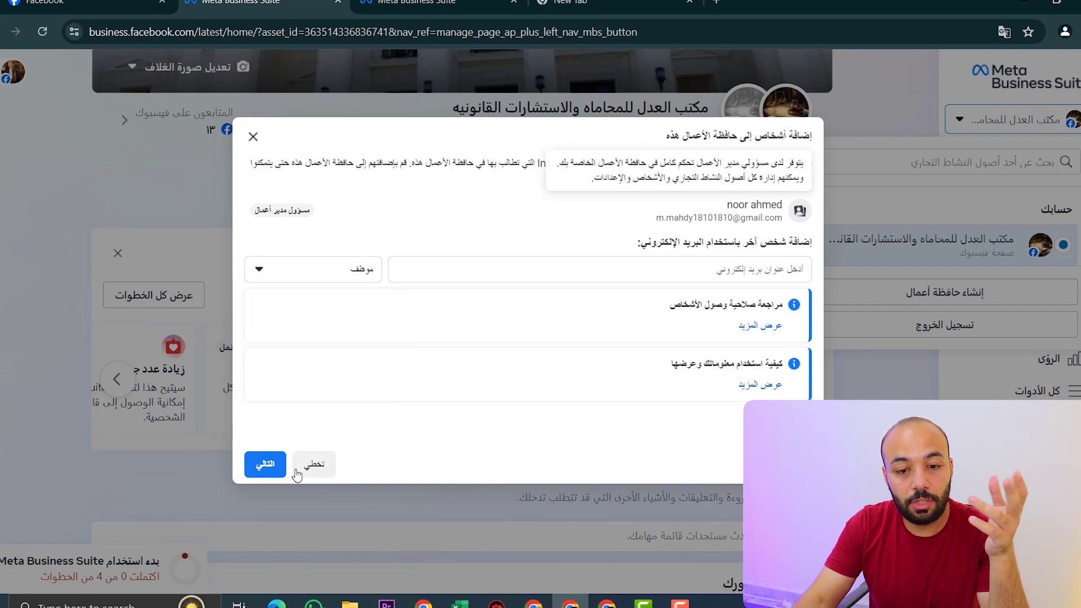
click(327, 471)
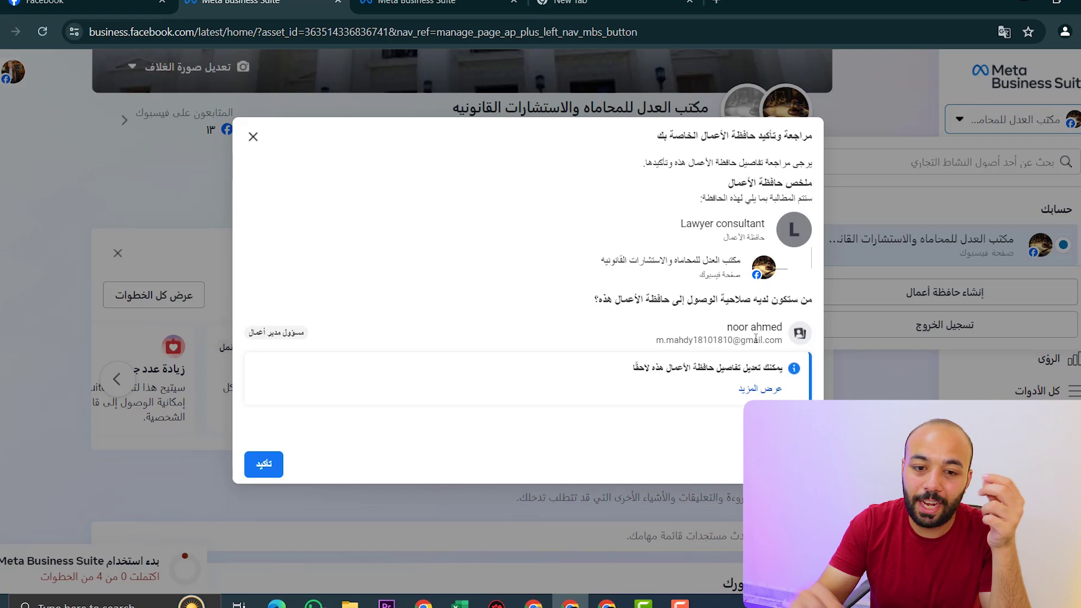
click(263, 465)
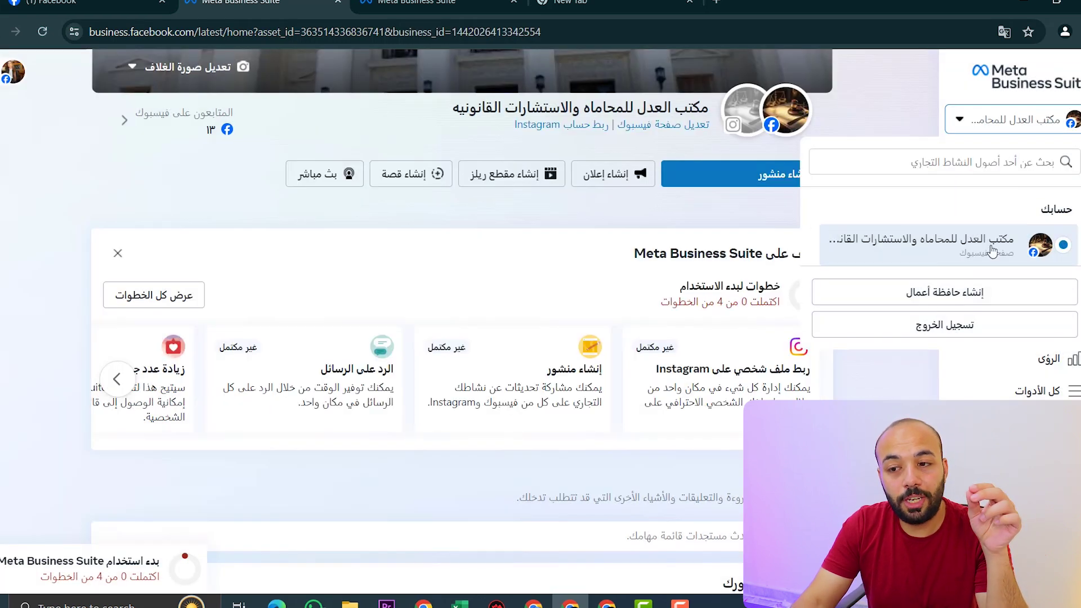
Open the ad account settings of the Lawyer consultant portfolio and start creating a new ad account
click(44, 34)
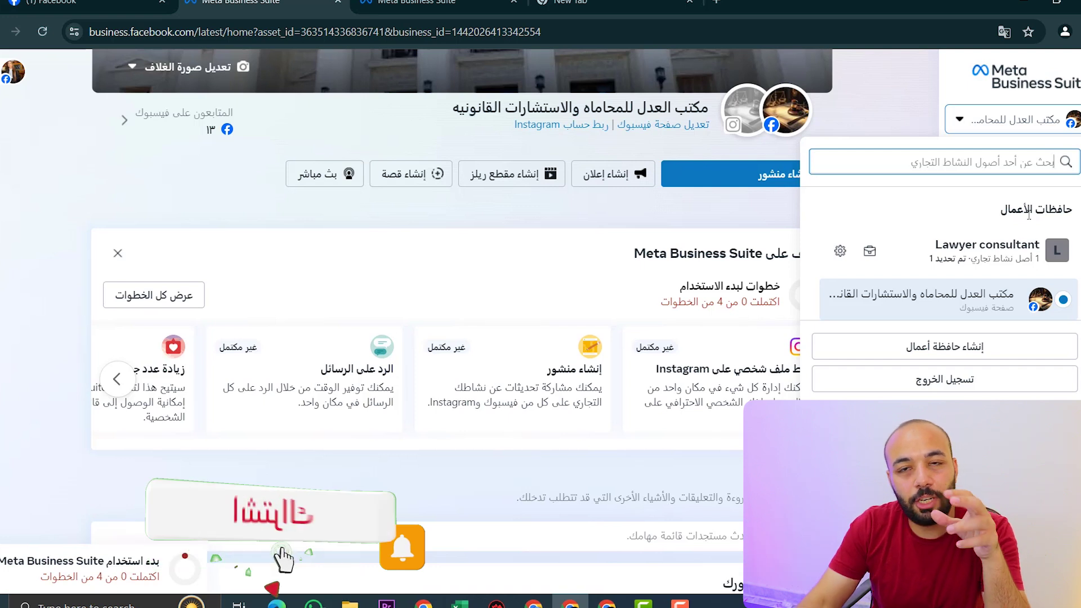
click(840, 254)
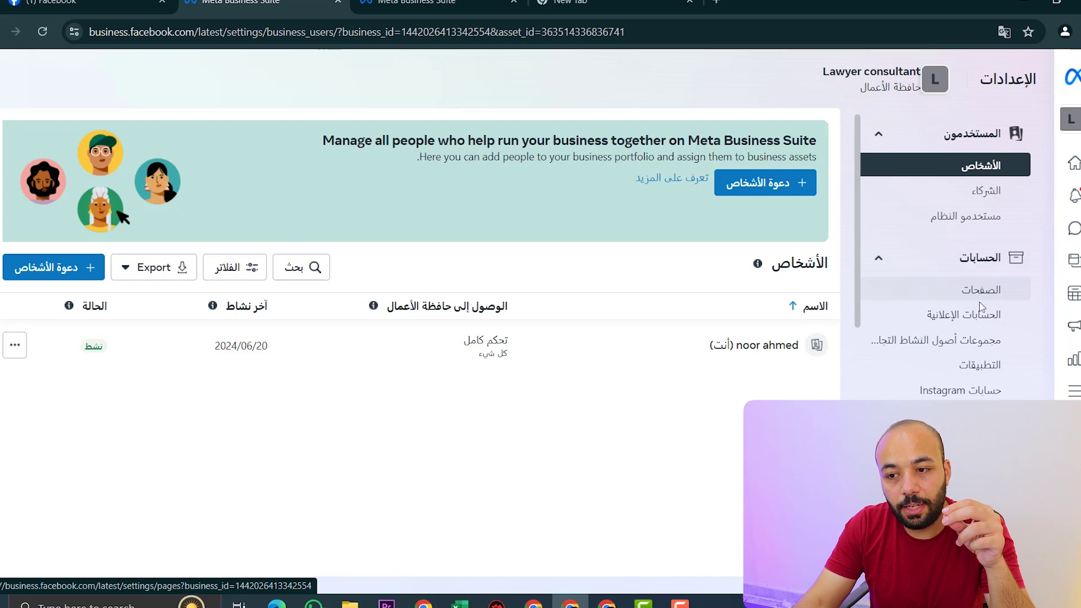
click(980, 316)
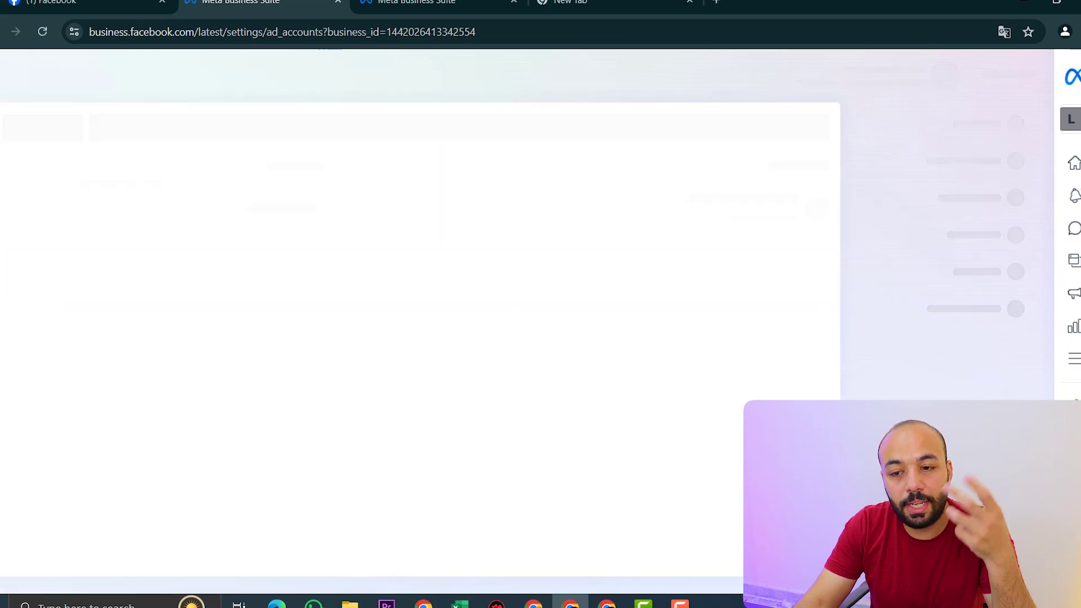
click(32, 135)
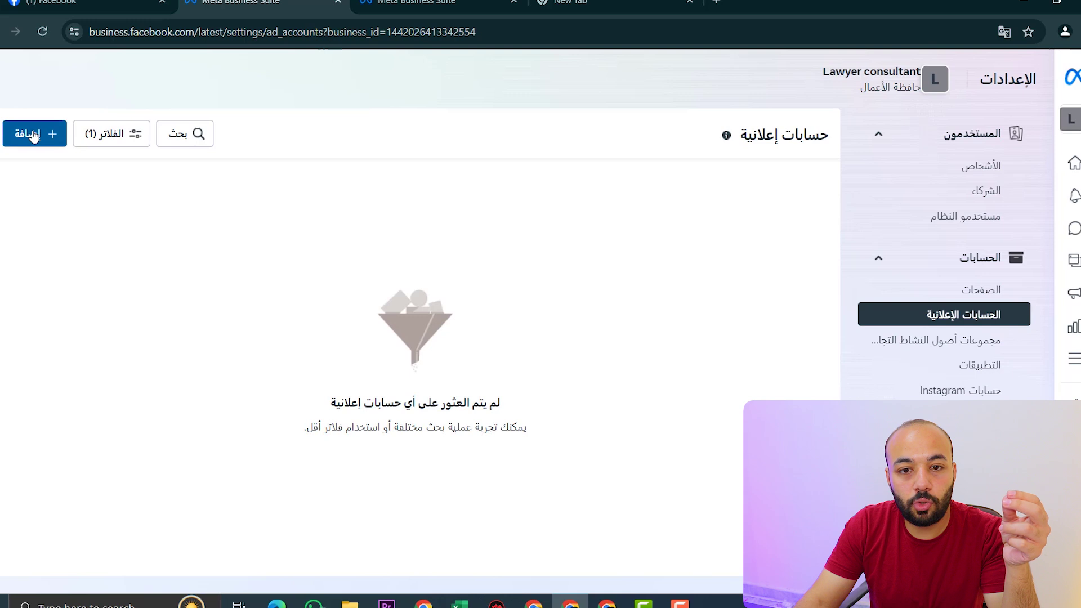
click(682, 224)
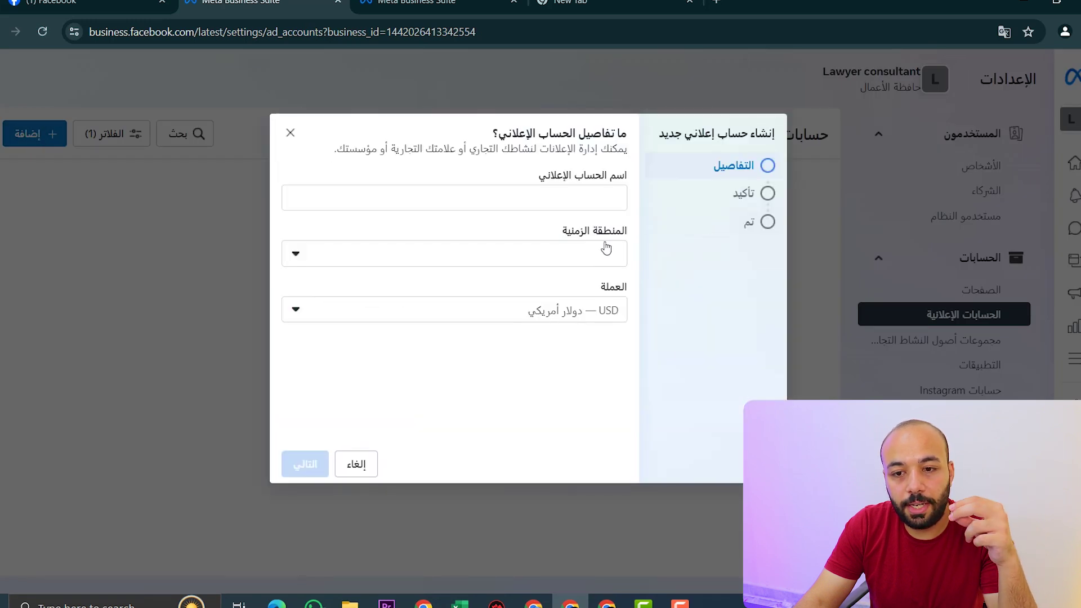
Name the ad account "Lawyer consultant" and set its time zone to Africa/Cairo and its currency to EGP
click(596, 199)
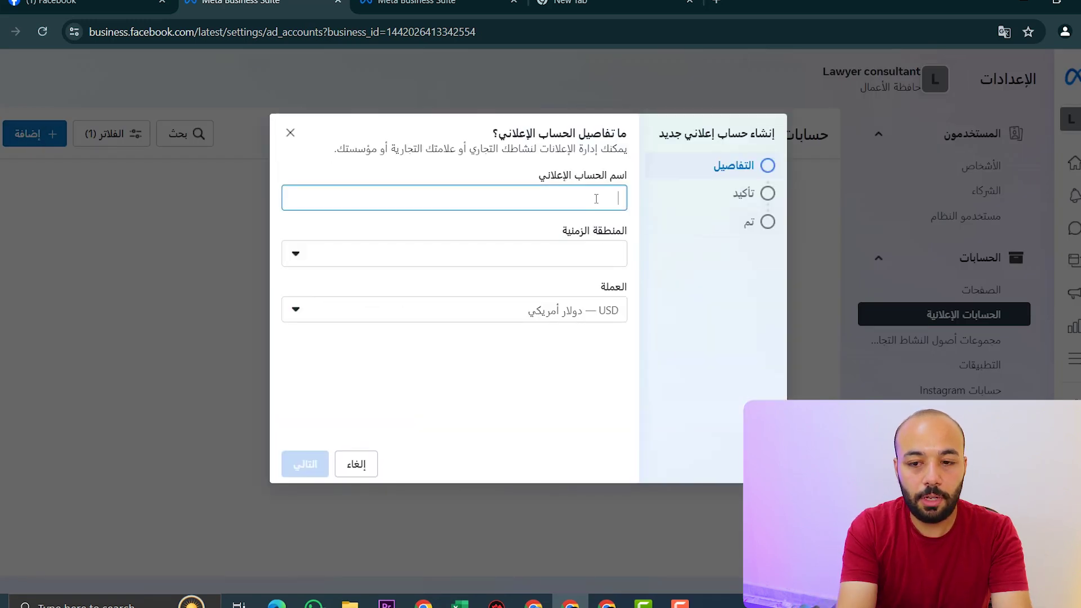
text(Lawyer consultant)
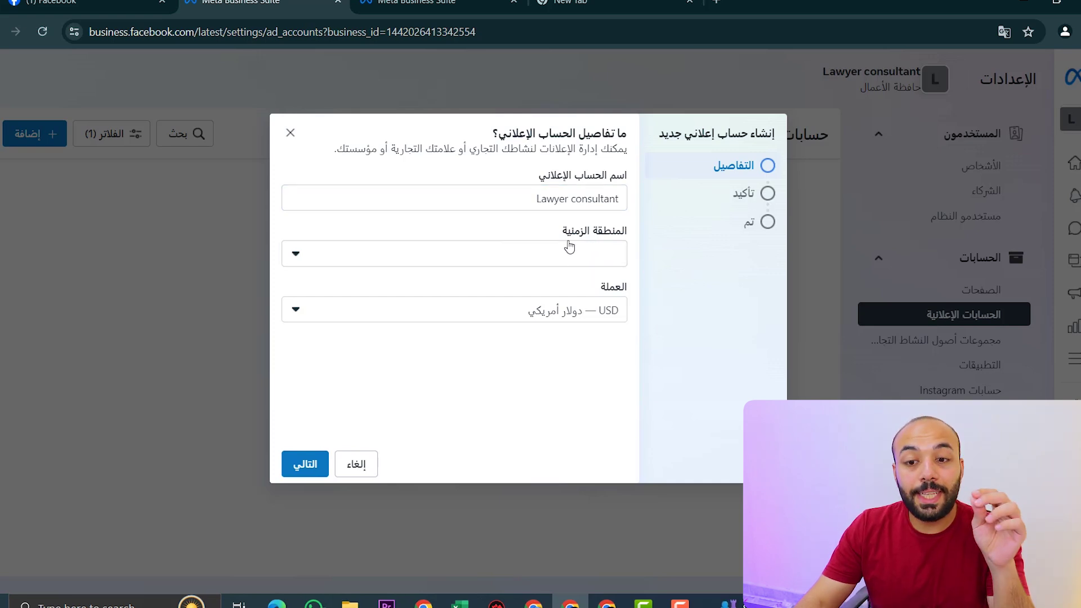
click(571, 267)
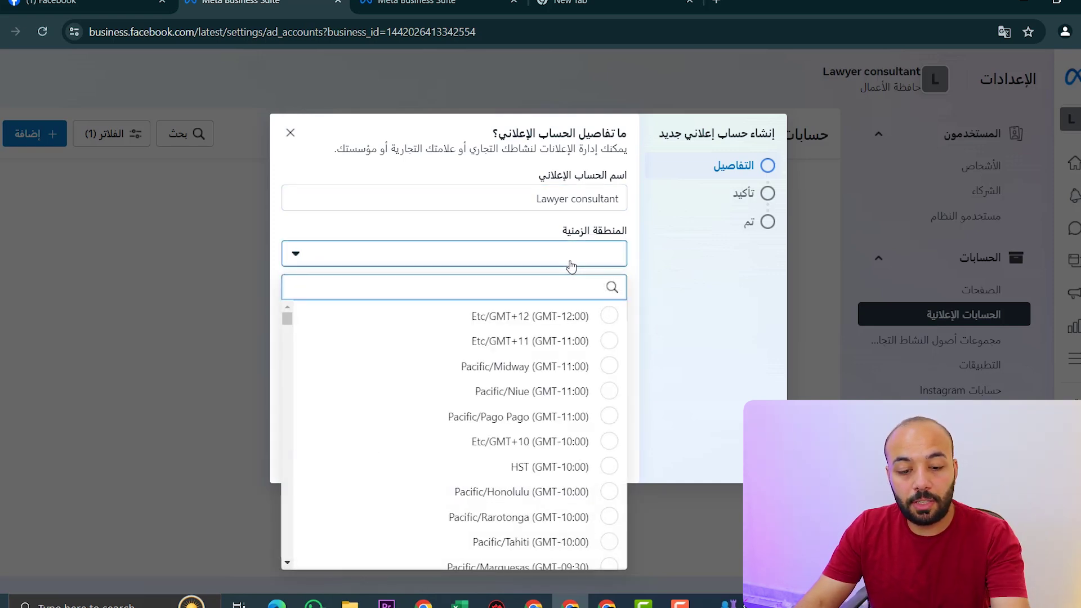
text(cai)
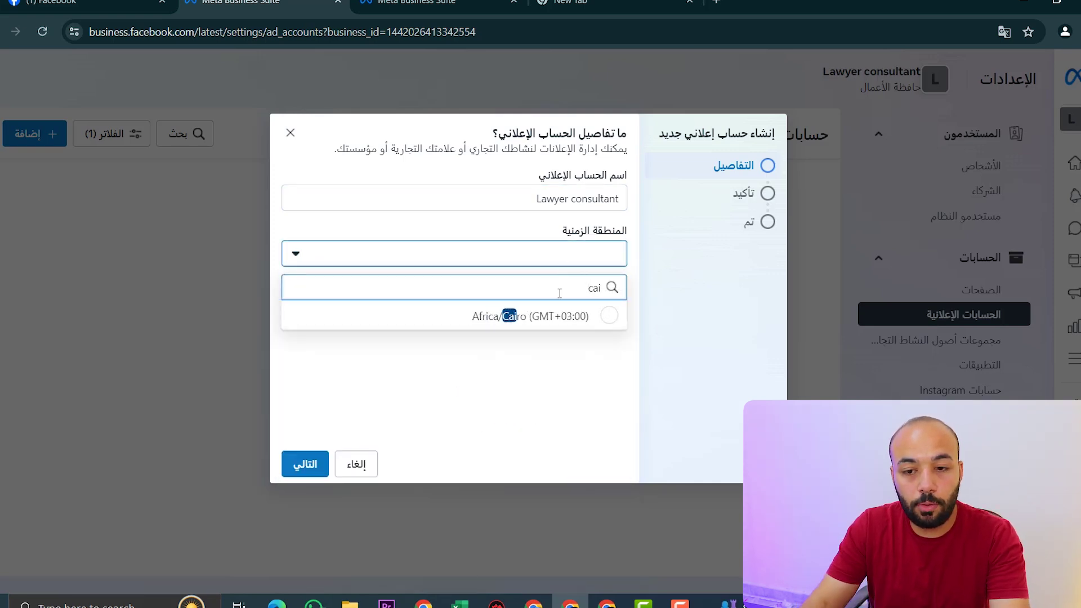
click(554, 318)
click(589, 313)
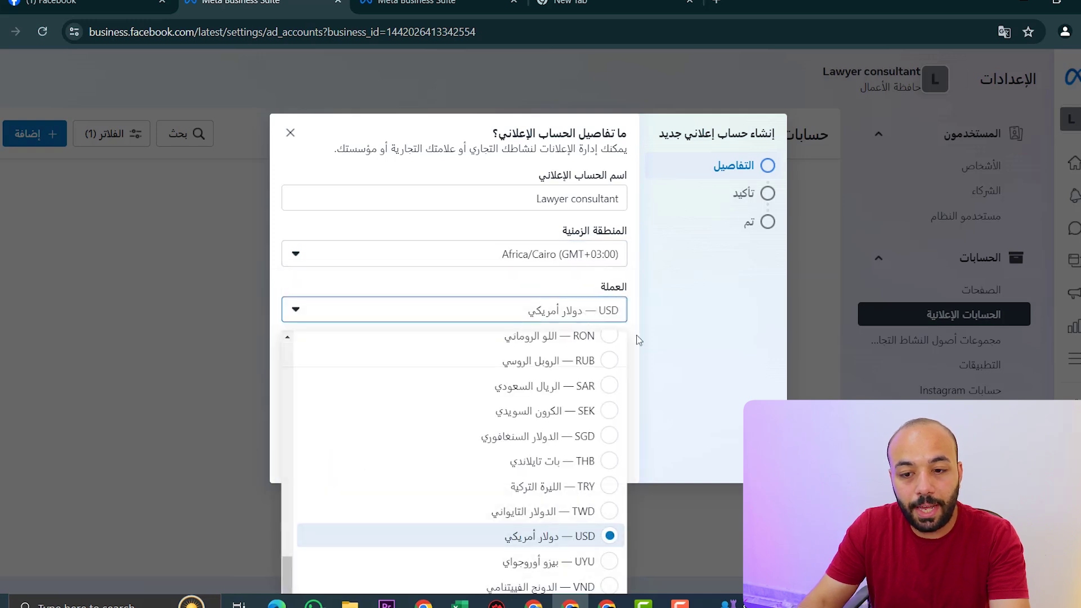
key(e)
click(601, 351)
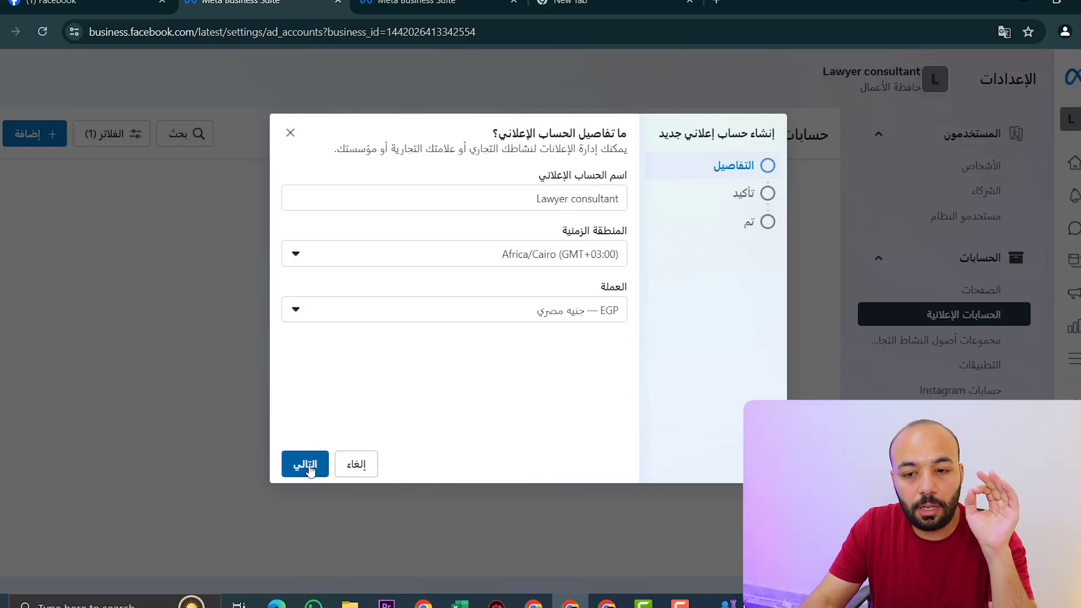
Continue to the confirmation, agree to Meta's terms and advertising policies, and create the ad account
click(309, 466)
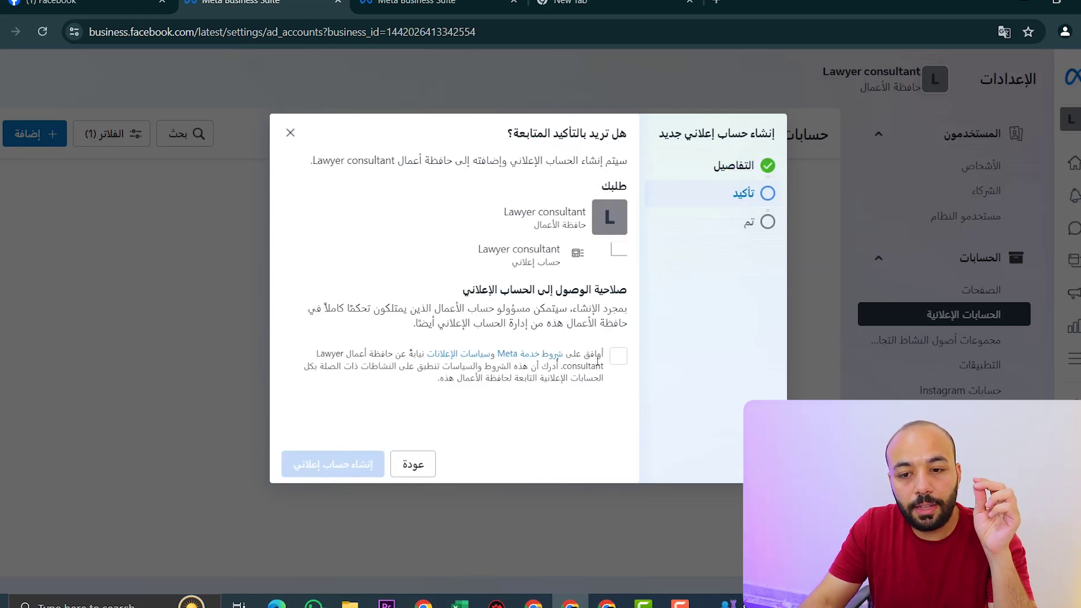
click(620, 358)
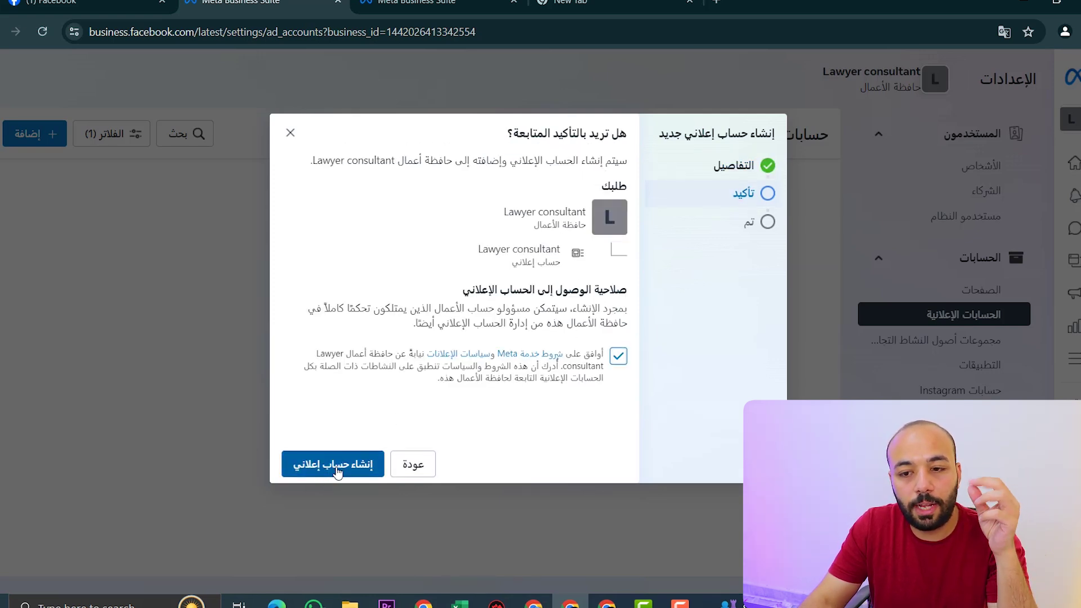
click(336, 467)
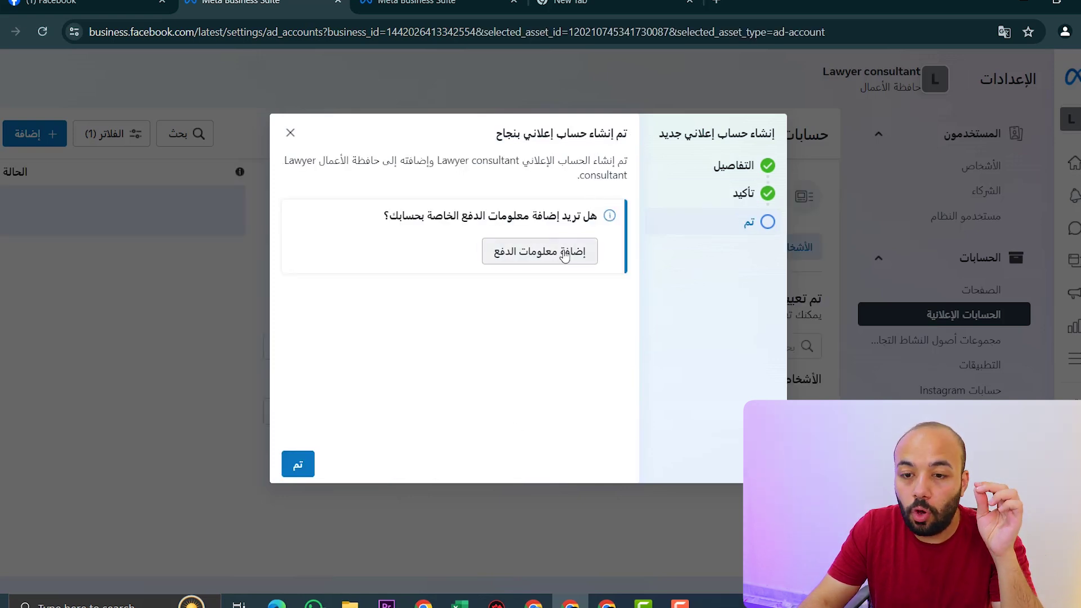
Start adding payment information with Egypt, Egyptian pound and Africa/Cairo, and choose Fawry as the payment method
click(564, 254)
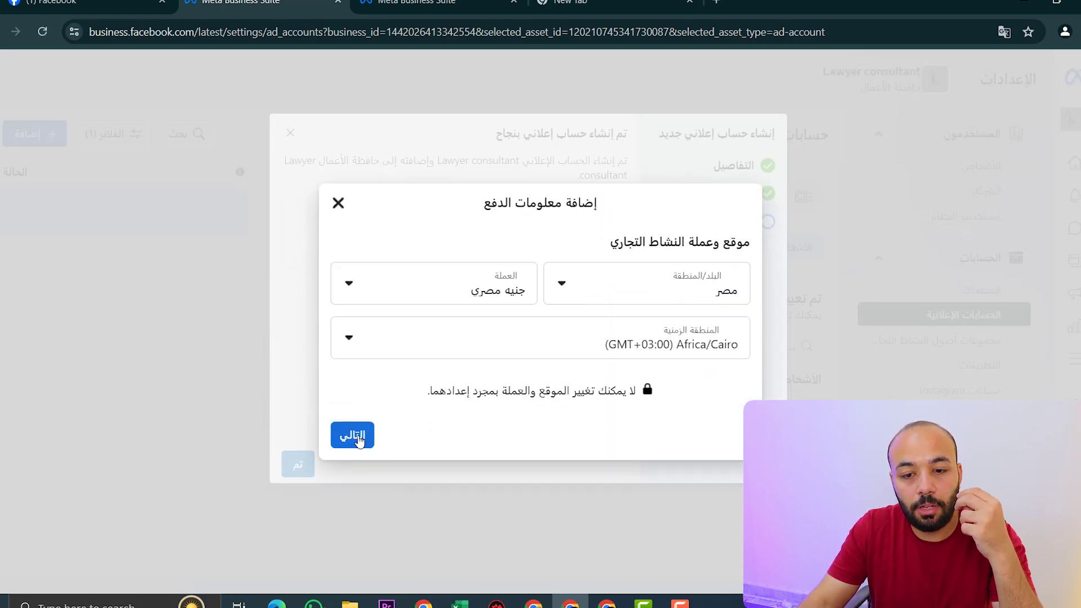
click(359, 440)
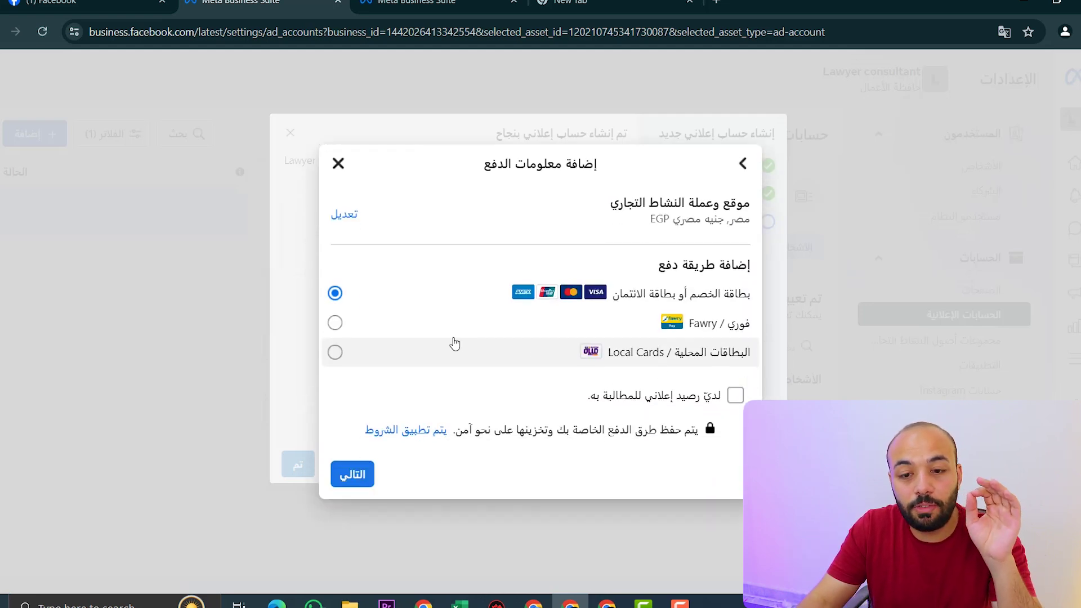
click(449, 326)
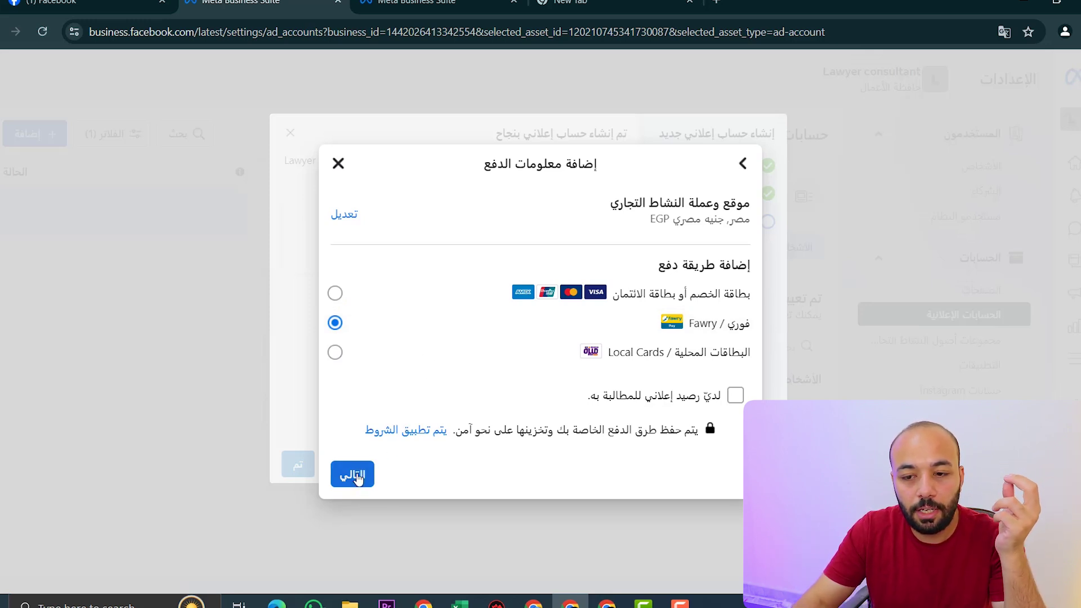
click(354, 475)
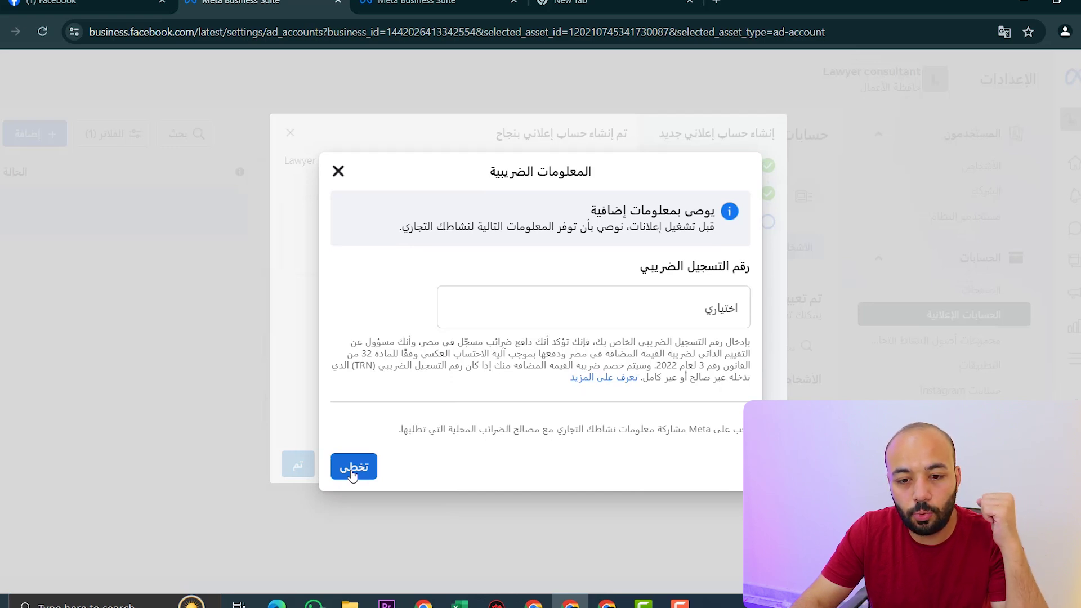
Skip the optional tax registration number and submit 400.00 Egyptian pounds as the amount of funds to add
click(353, 474)
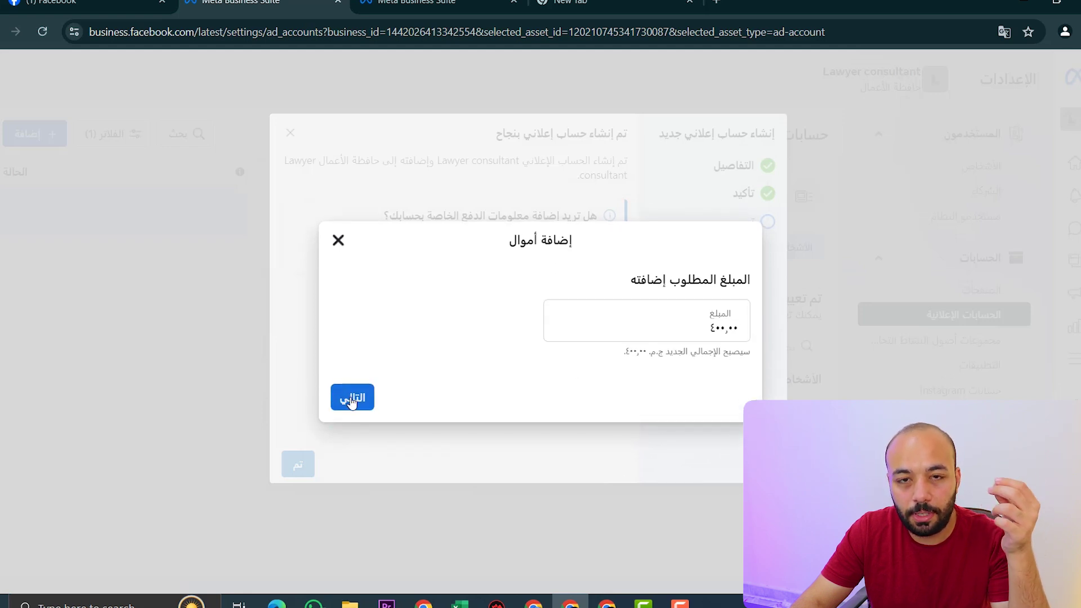
click(351, 400)
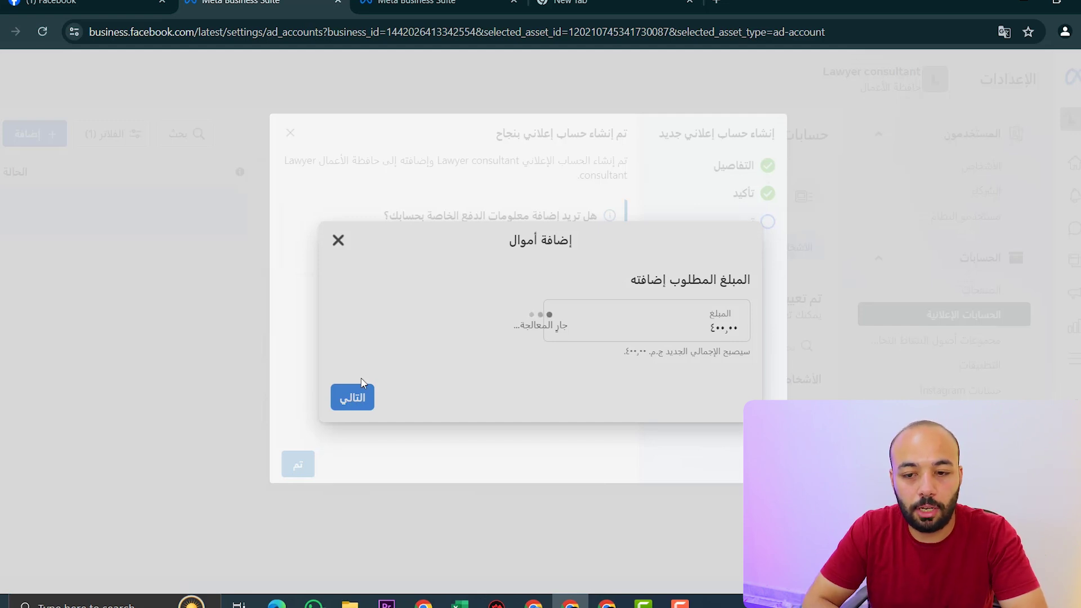
Proceed to the Fawry payment page, fill in the payer's e-mail without a phone number, and continue to the payment instructions
click(392, 386)
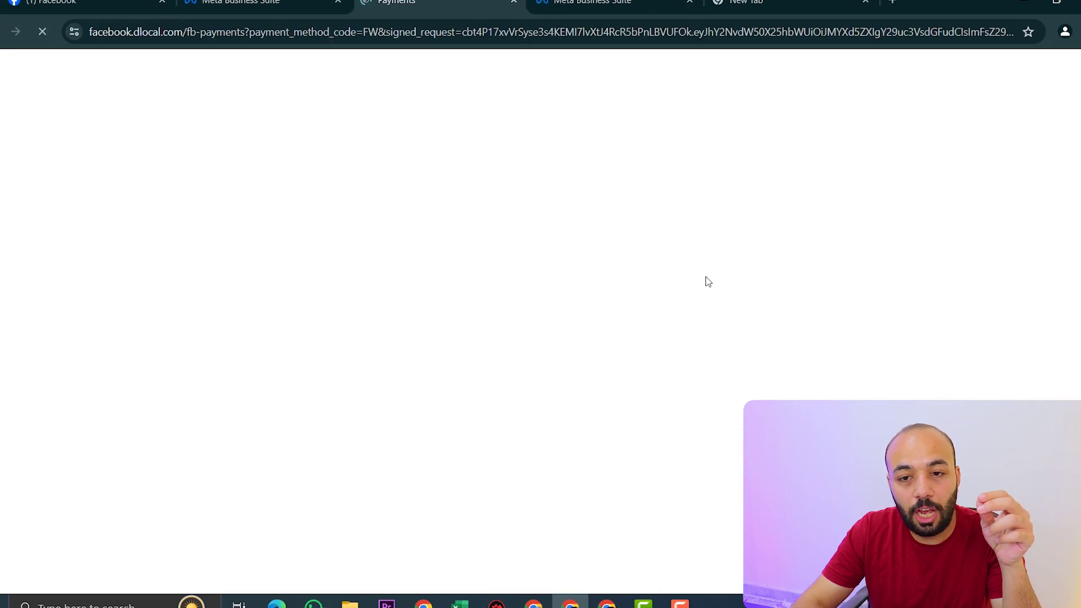
key(ctrl+v)
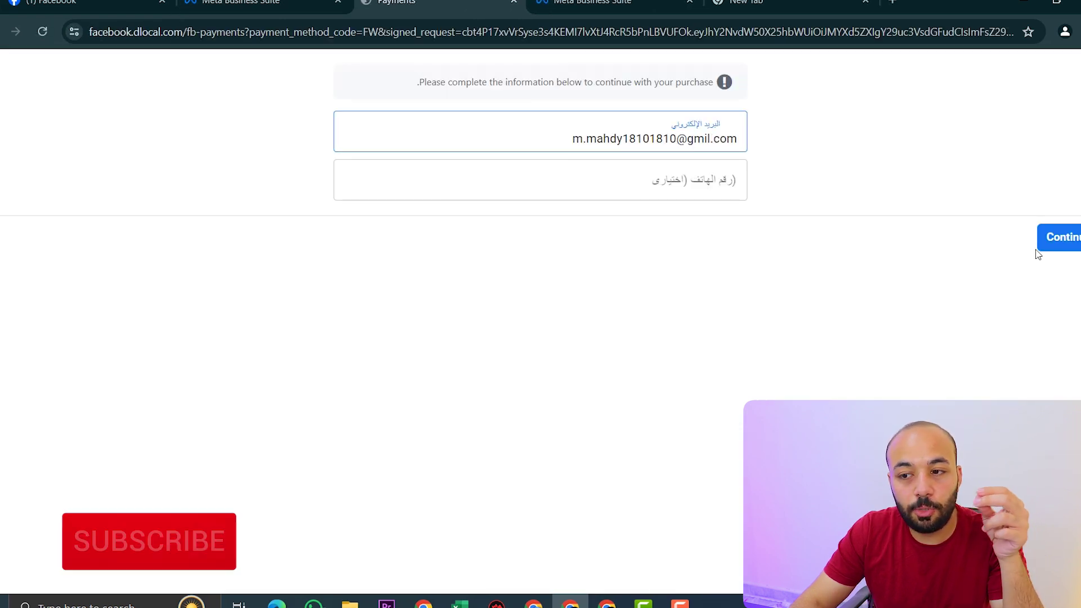
click(1058, 237)
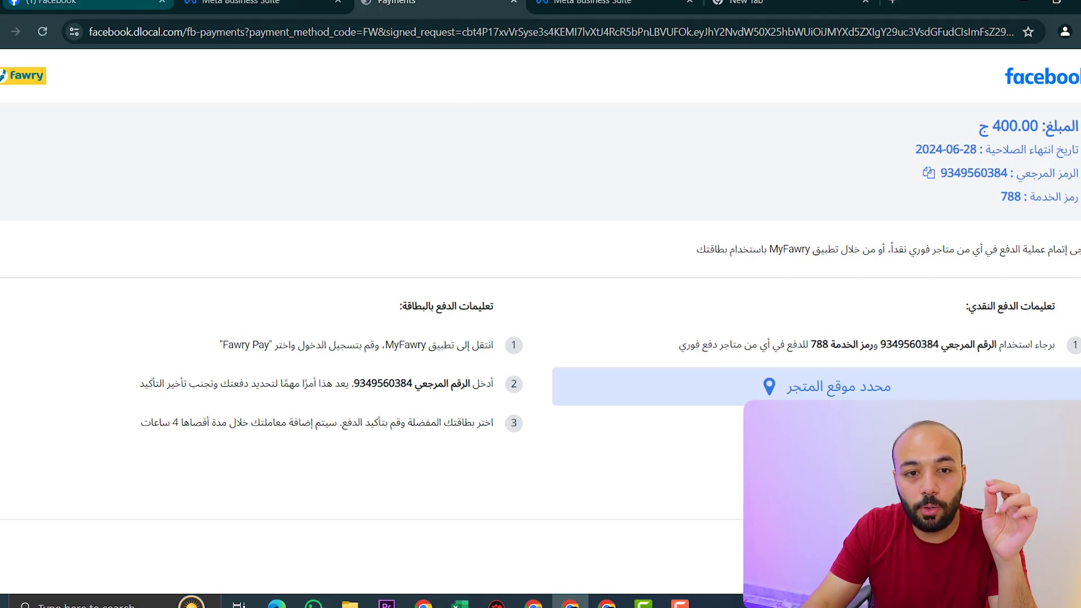
Return to the law office's Facebook page and open Ads Manager from its professional tools
key(ctrl+1)
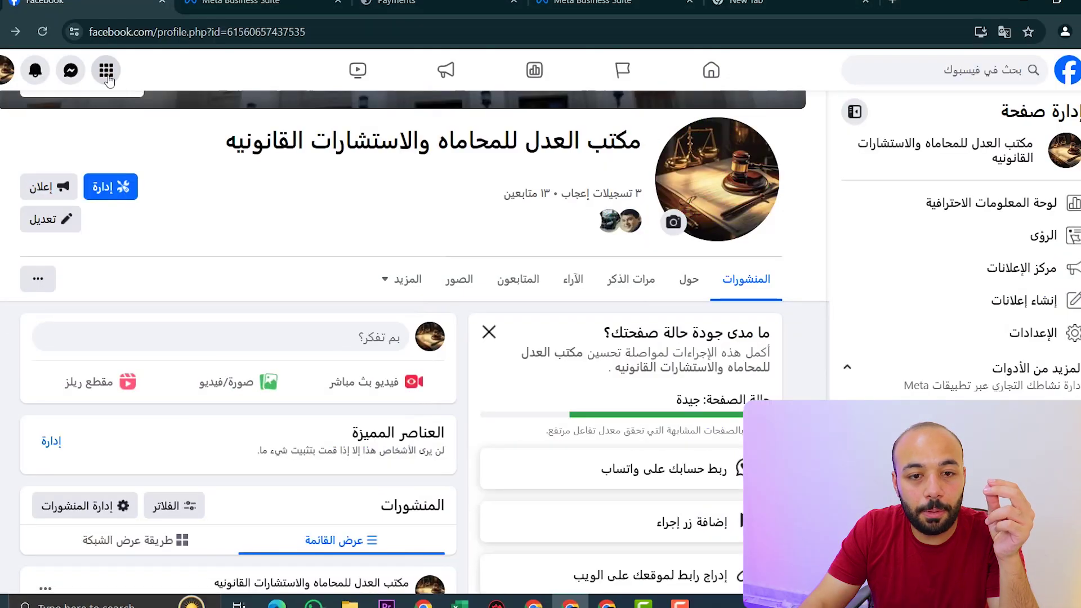
click(106, 69)
scroll(347, 421, down, 4)
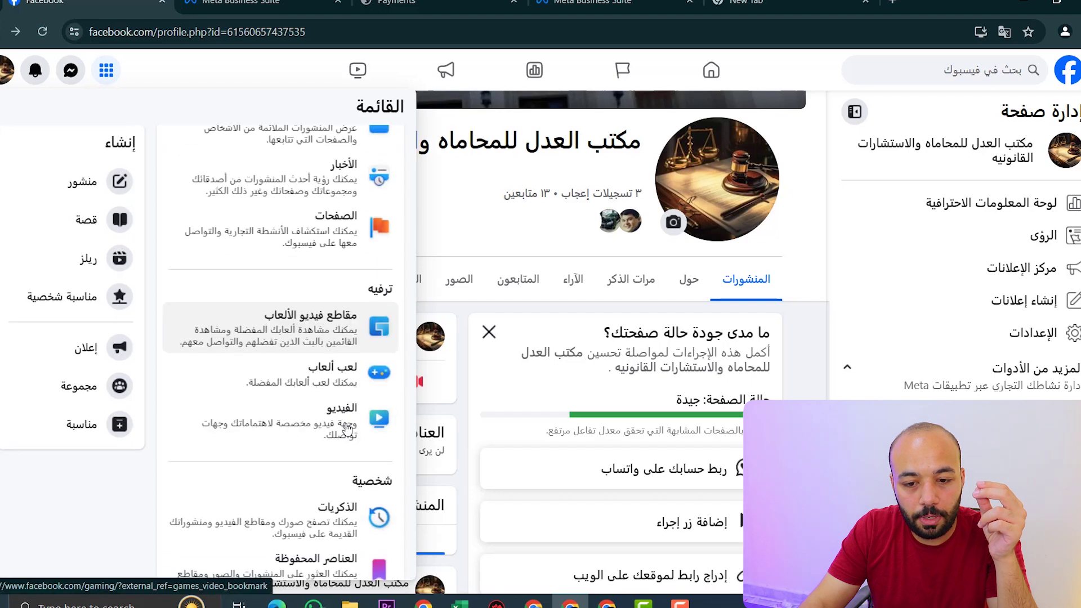
scroll(345, 456, down, 3)
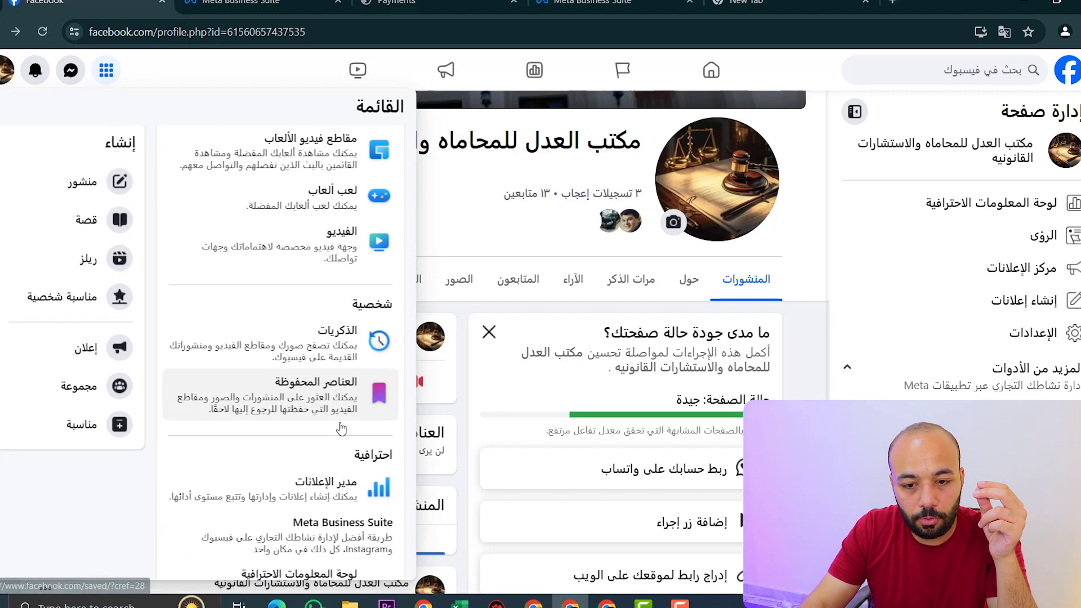
click(345, 485)
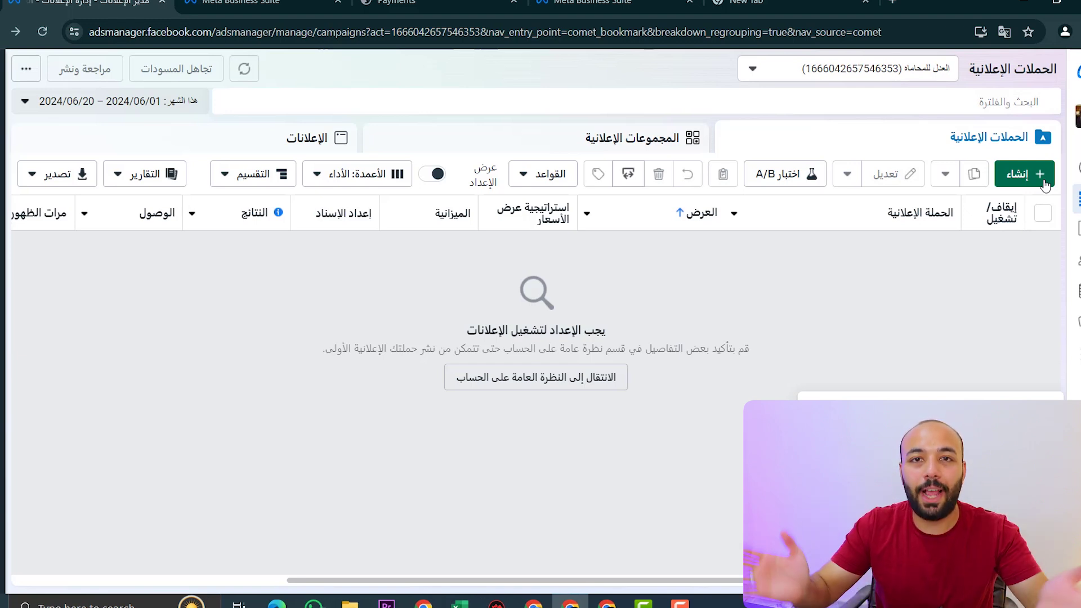
Switch Ads Manager to the "Lawyer consultant" ad account and answer No to the question about political or national-issue ads
click(941, 79)
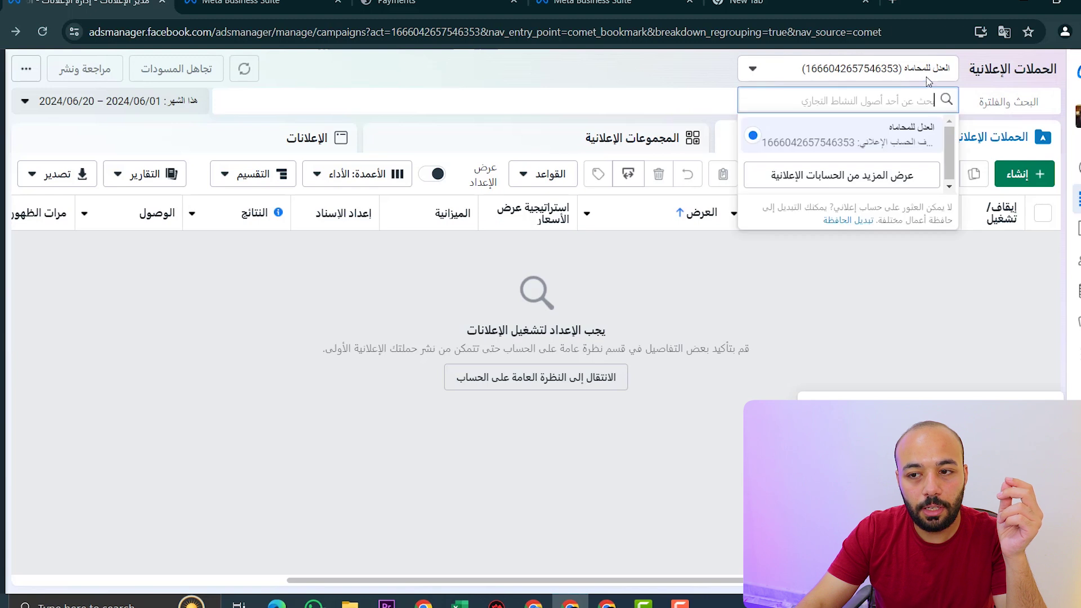
click(878, 183)
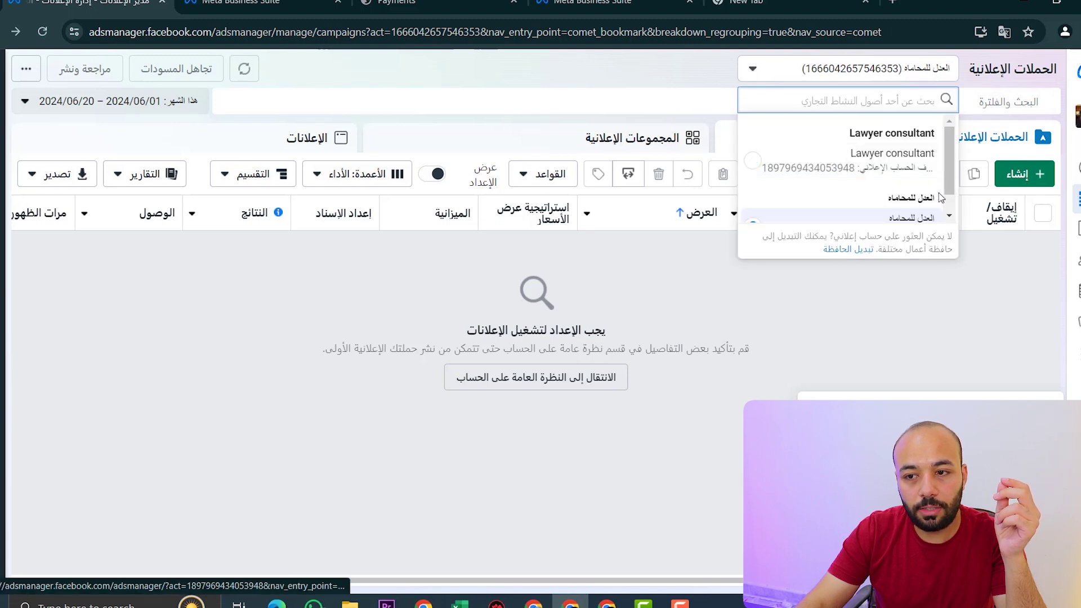
click(890, 166)
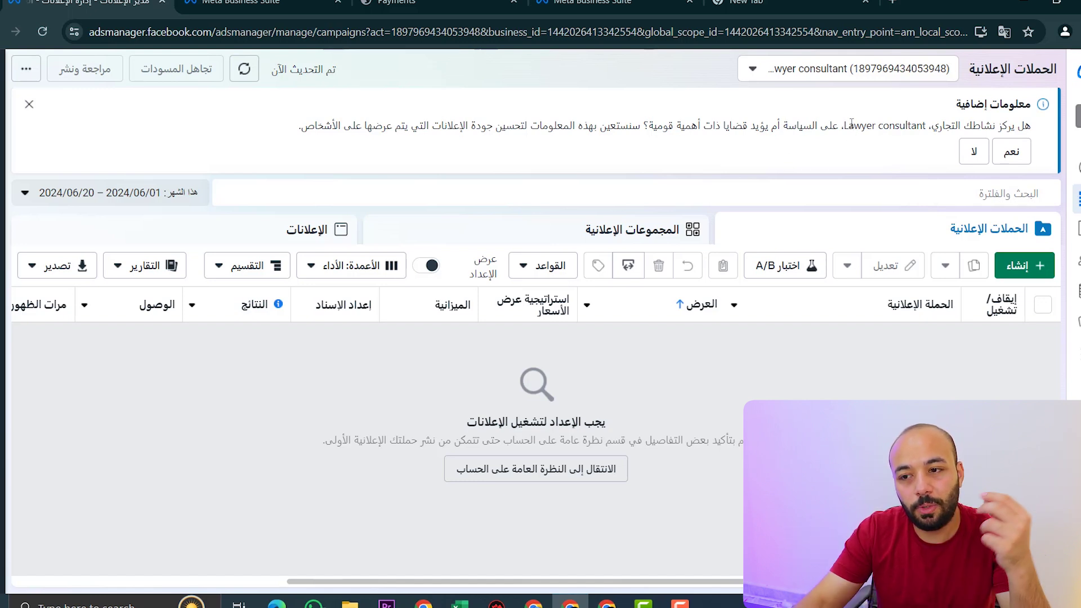
click(973, 153)
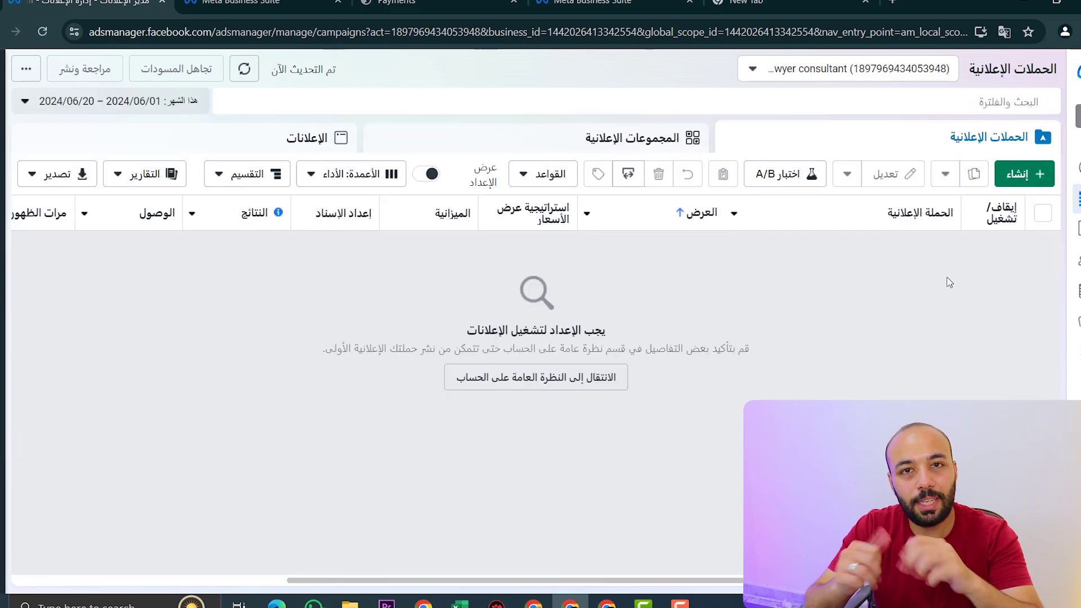